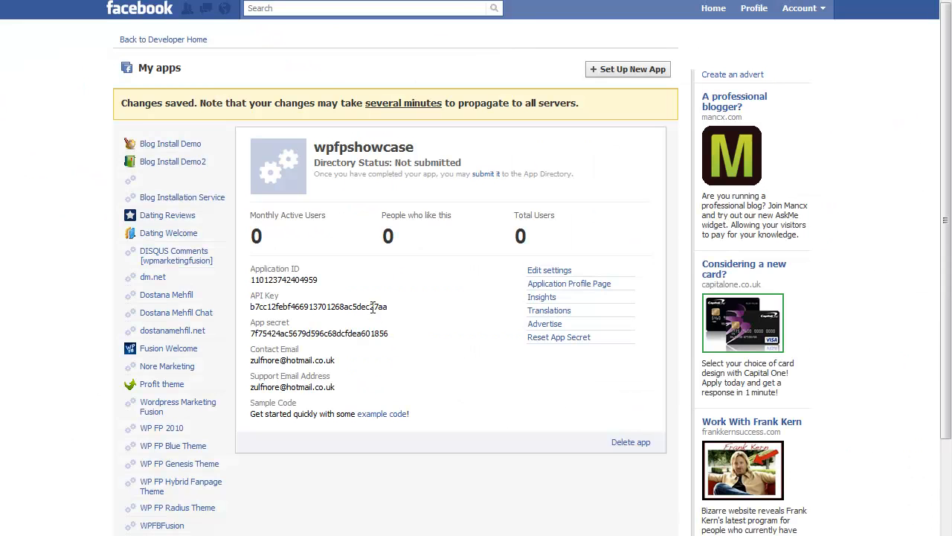
drag(319, 281, 353, 278)
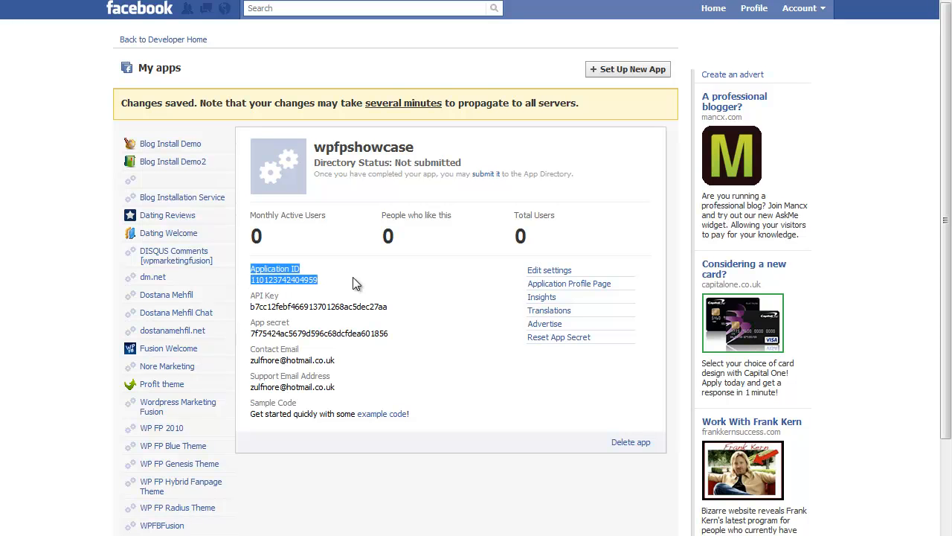
click(341, 282)
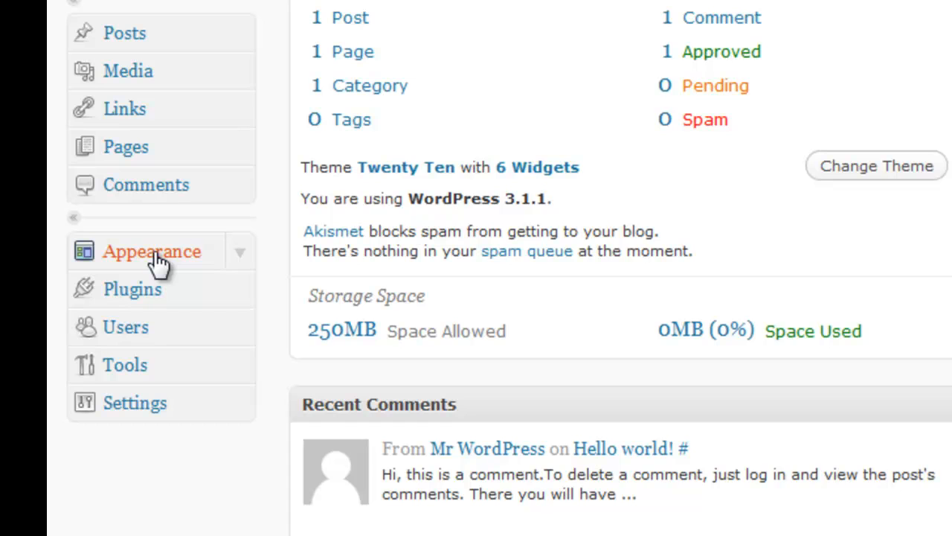
Browse the available themes in the WordPress dashboard and preview the WP FanPage Radius 01 theme.
click(157, 260)
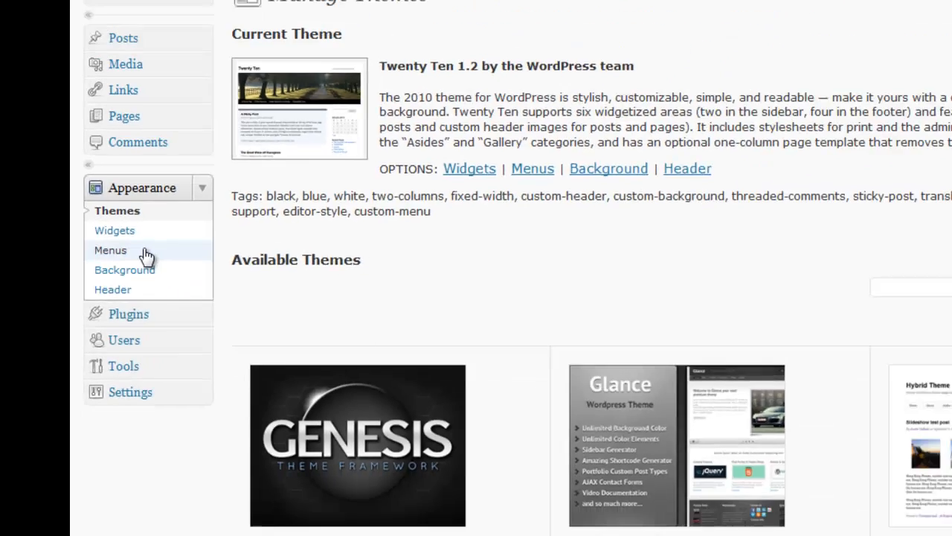
scroll(380, 249, down, 8)
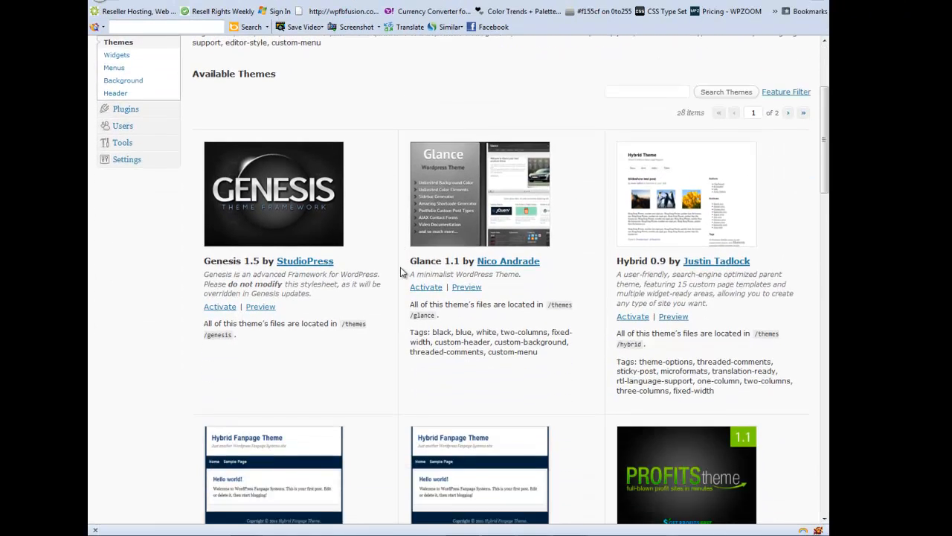
scroll(476, 298, down, 4)
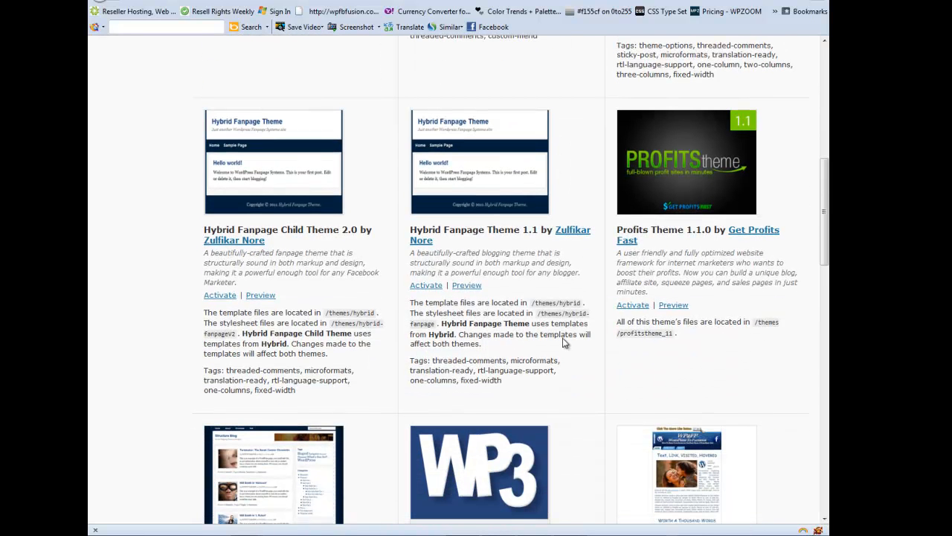
scroll(573, 348, down, 8)
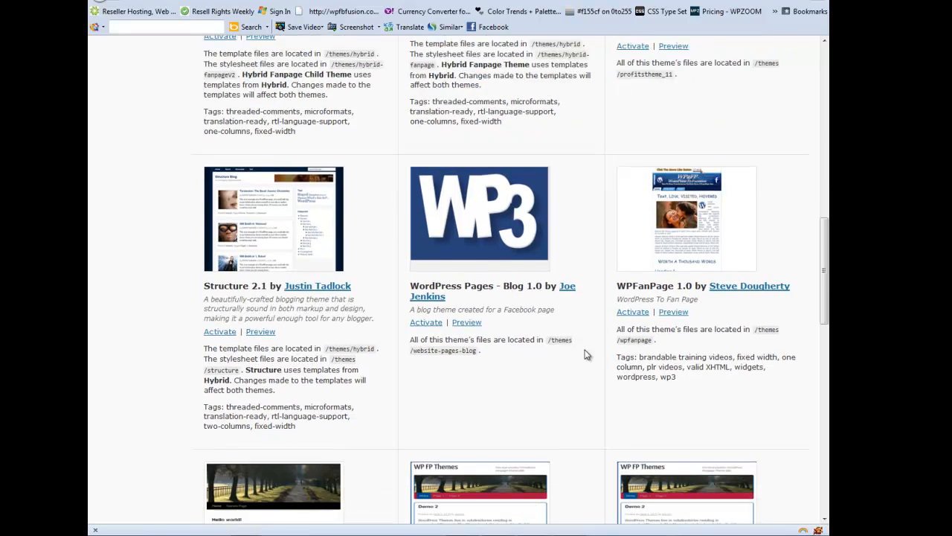
scroll(586, 355, down, 8)
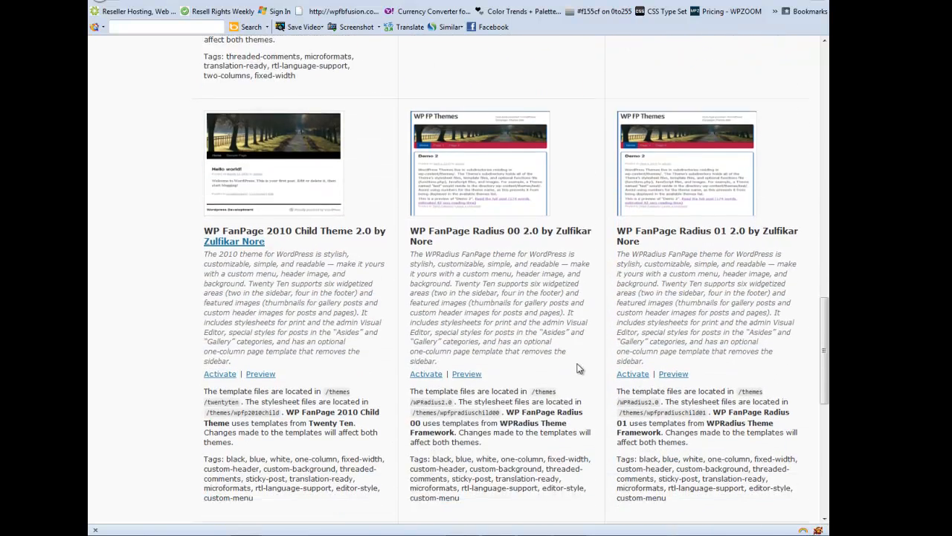
scroll(584, 336, down, 2)
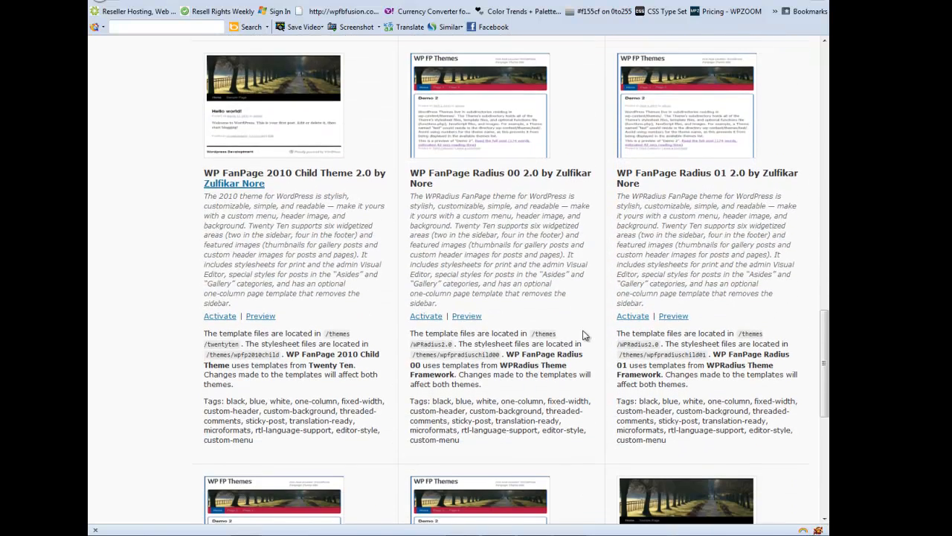
scroll(584, 336, down, 3)
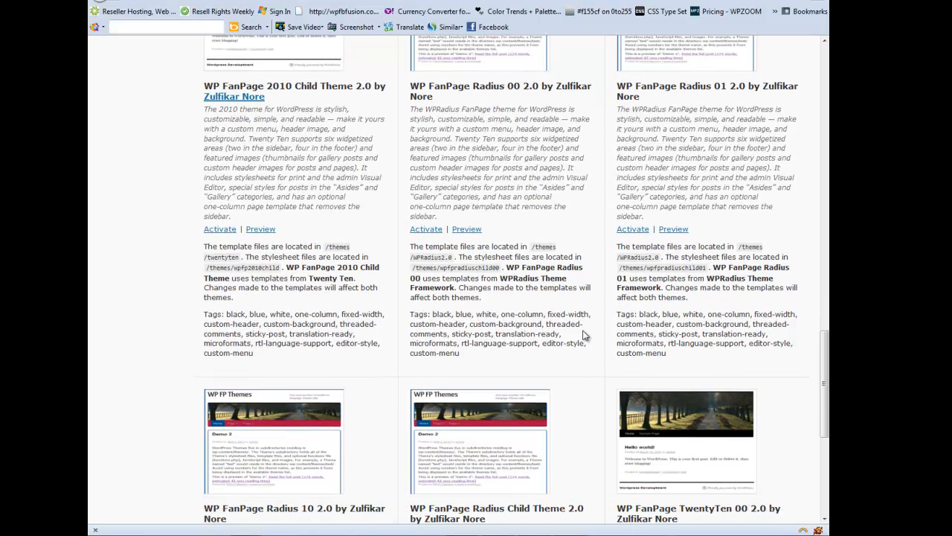
scroll(582, 349, down, 2)
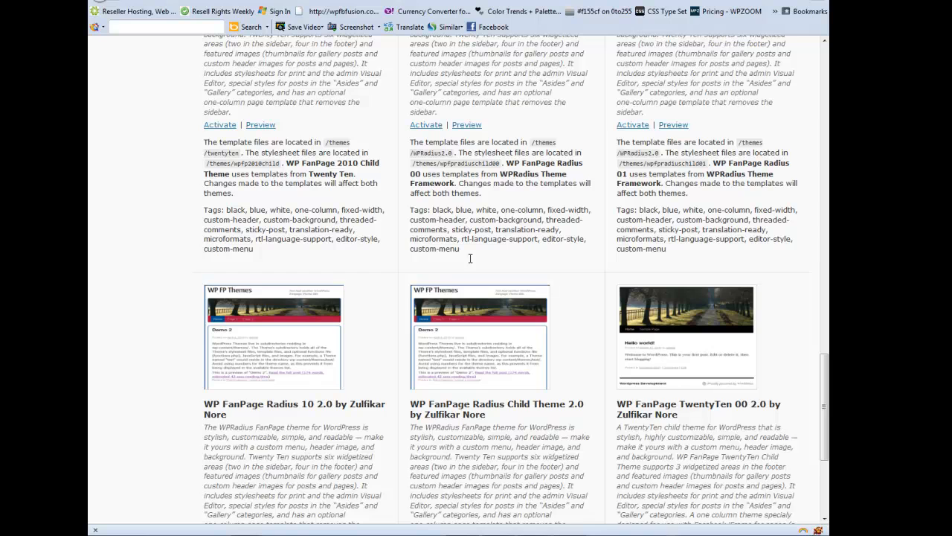
scroll(469, 258, up, 4)
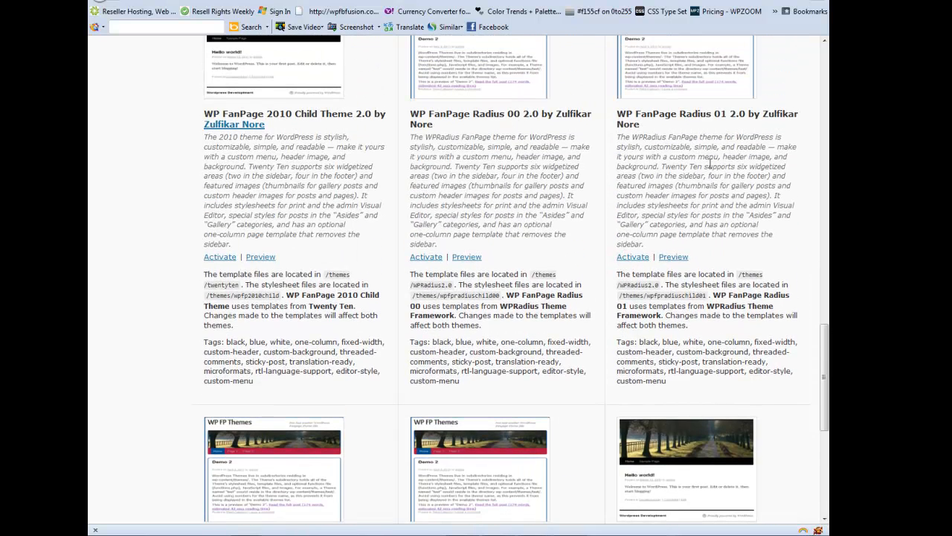
click(670, 259)
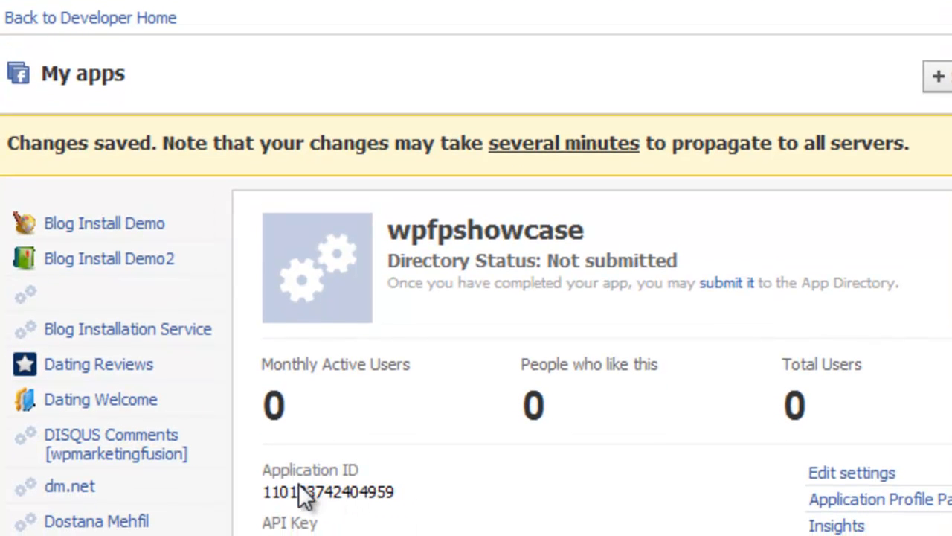
Copy the wpfpshowcase app's application ID into the Facebook Application ID field of the TwentyTen Child Facebook settings.
drag(395, 491, 299, 487)
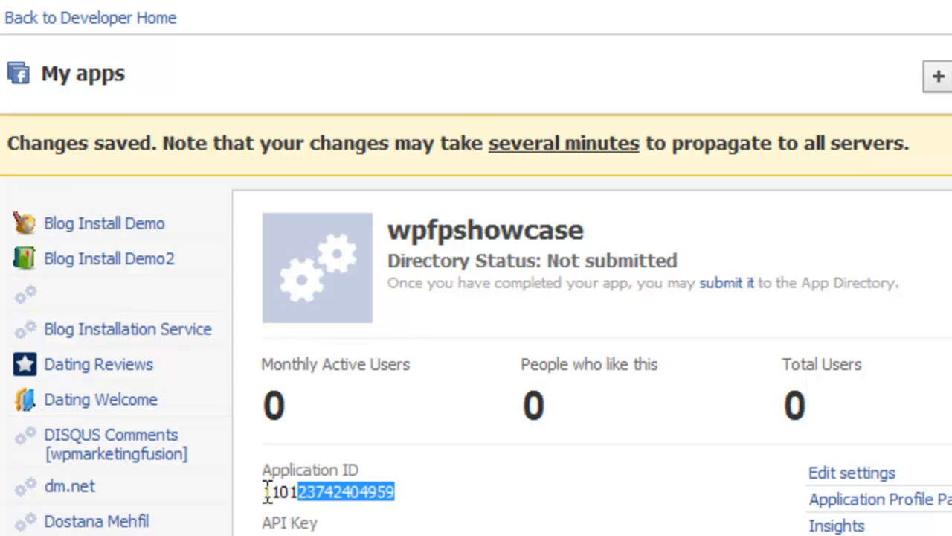
double_click(266, 492)
right_click(382, 493)
click(463, 517)
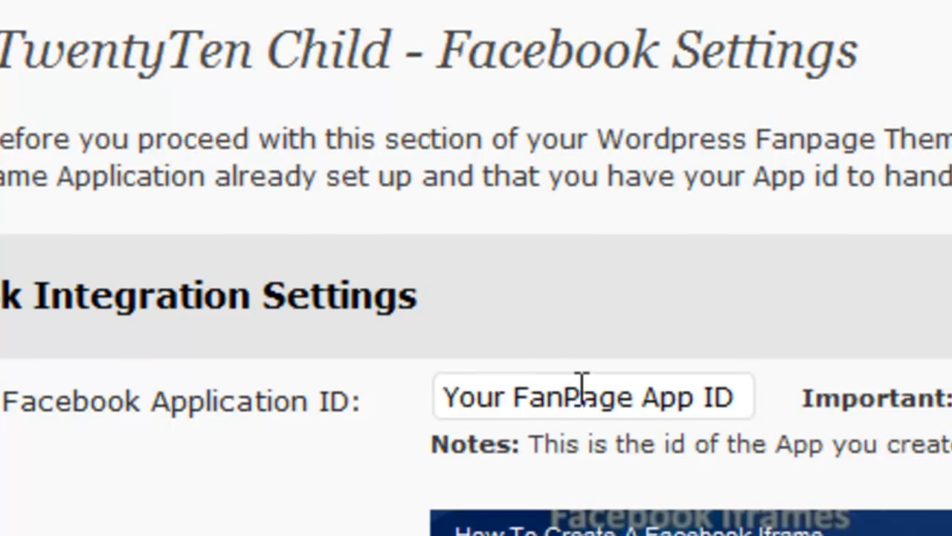
triple_click(581, 387)
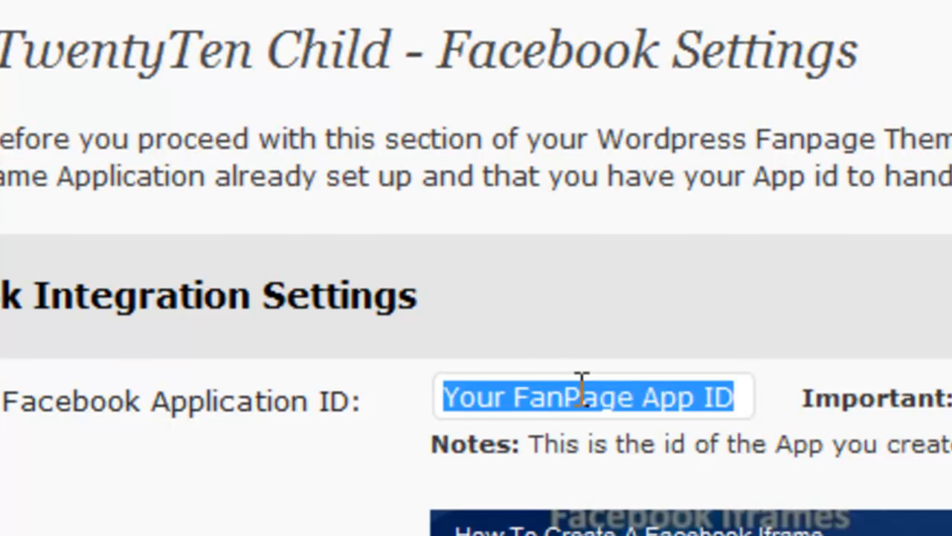
key(ctrl+v)
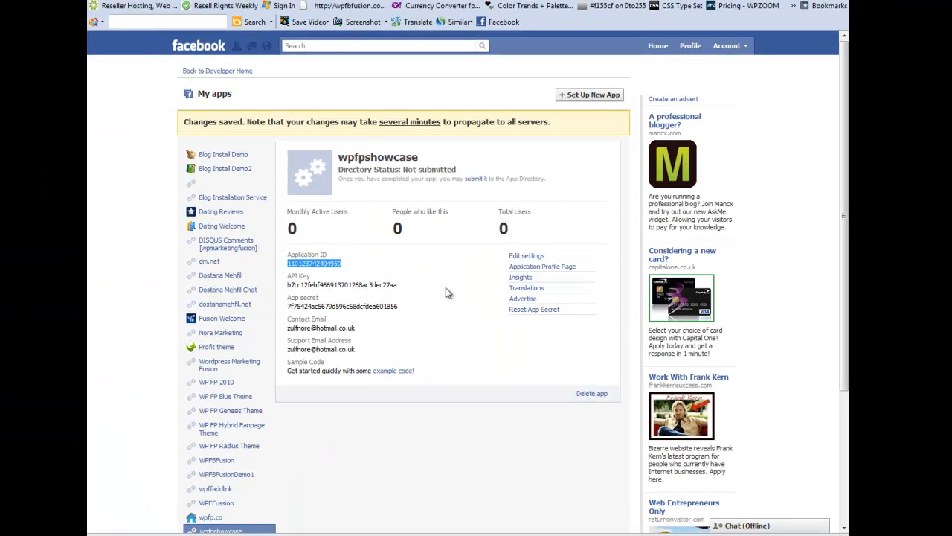
Open the wpfpshowcase app's settings for editing and keep the current Windows color scheme without showing the message again.
click(446, 291)
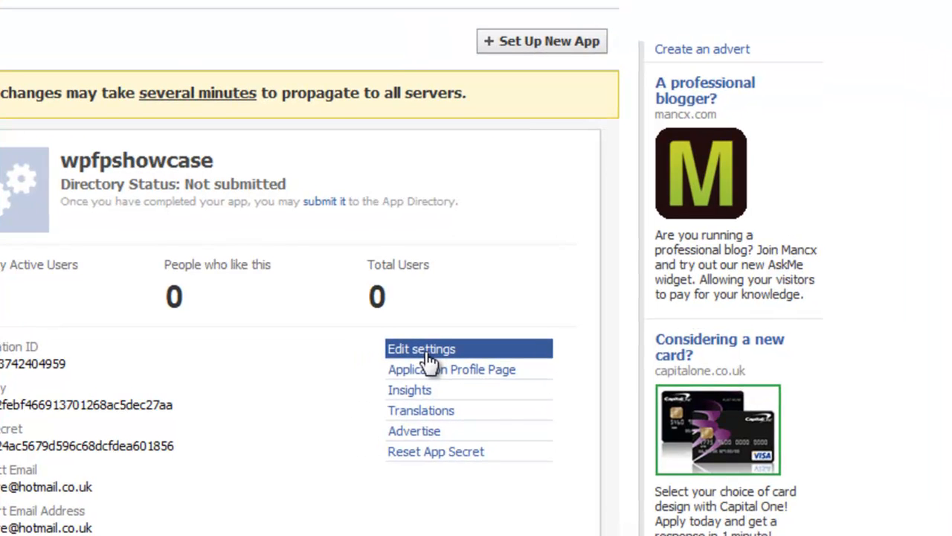
click(429, 350)
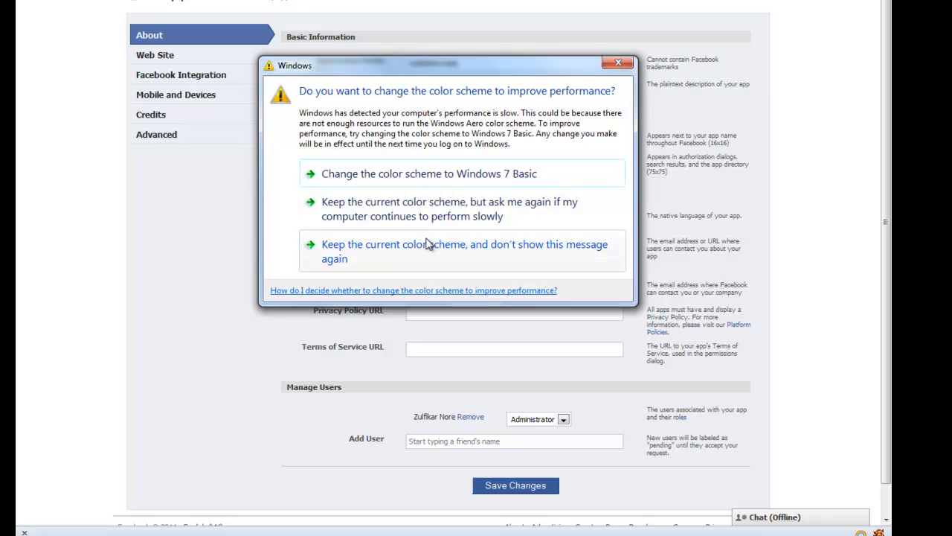
click(430, 247)
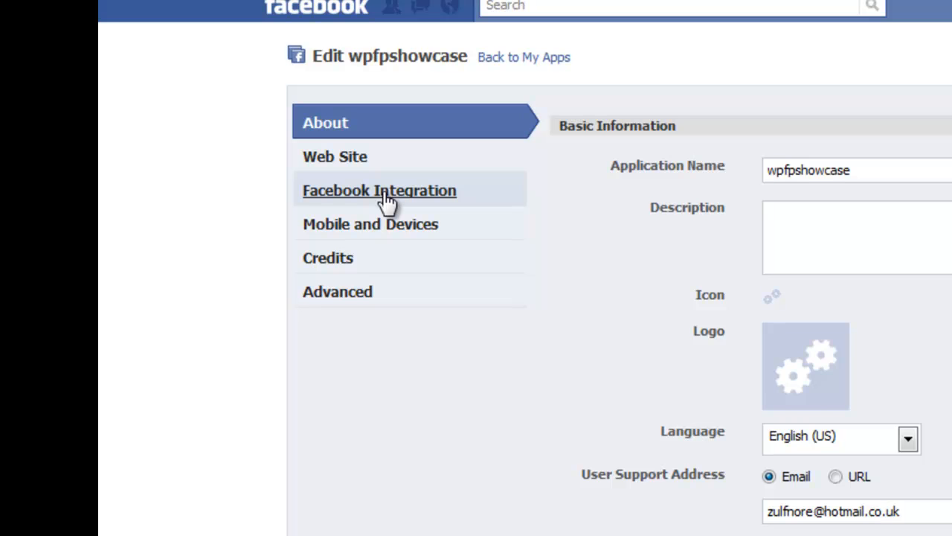
In the app's Facebook Integration settings, set the canvas page name to wpfpshowcase.
click(386, 201)
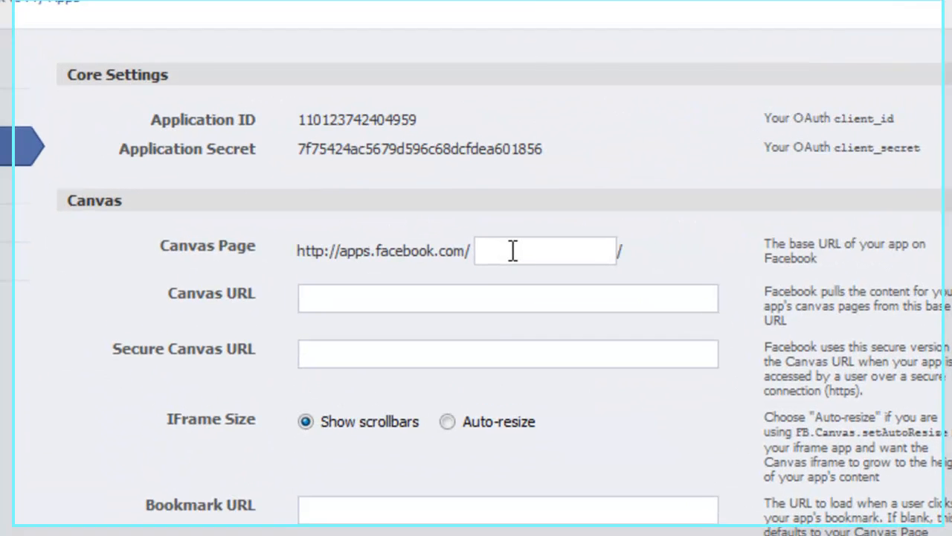
click(527, 155)
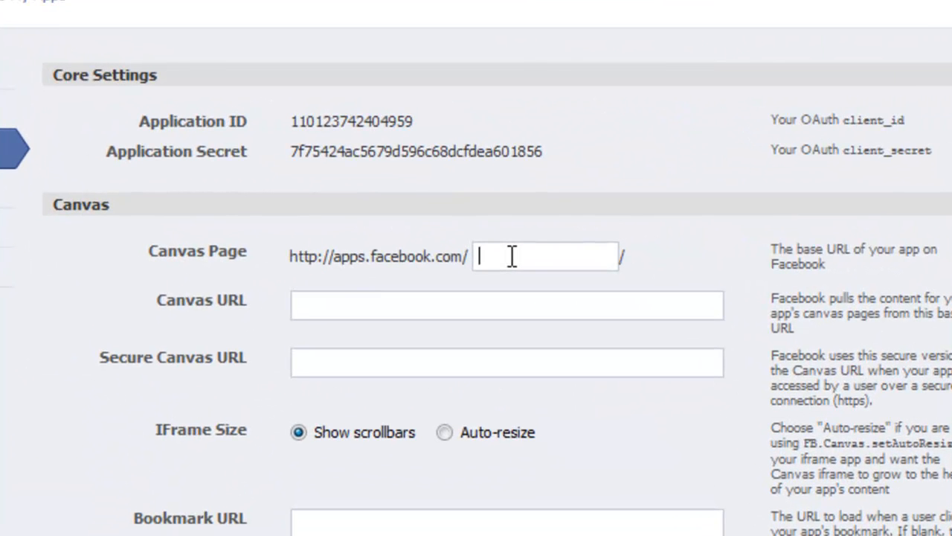
text(wpfpshowcase)
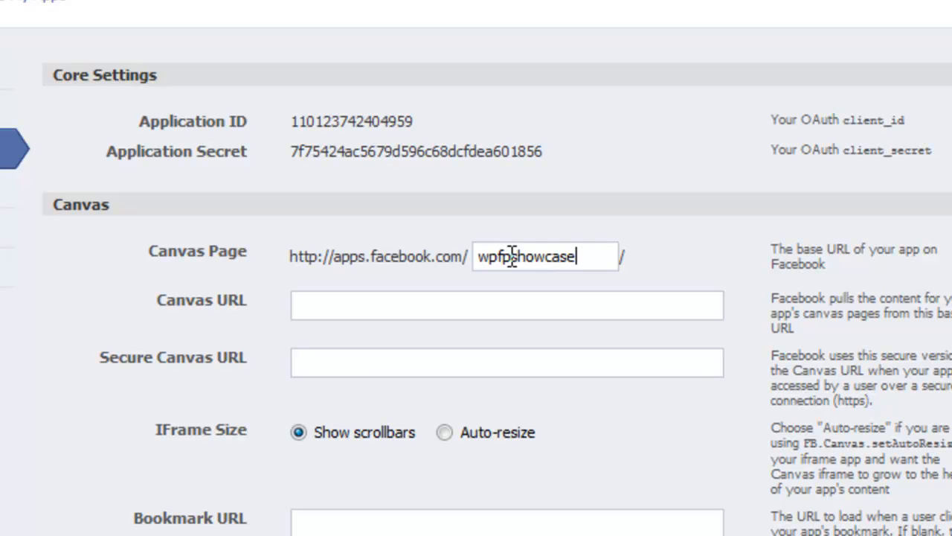
click(341, 304)
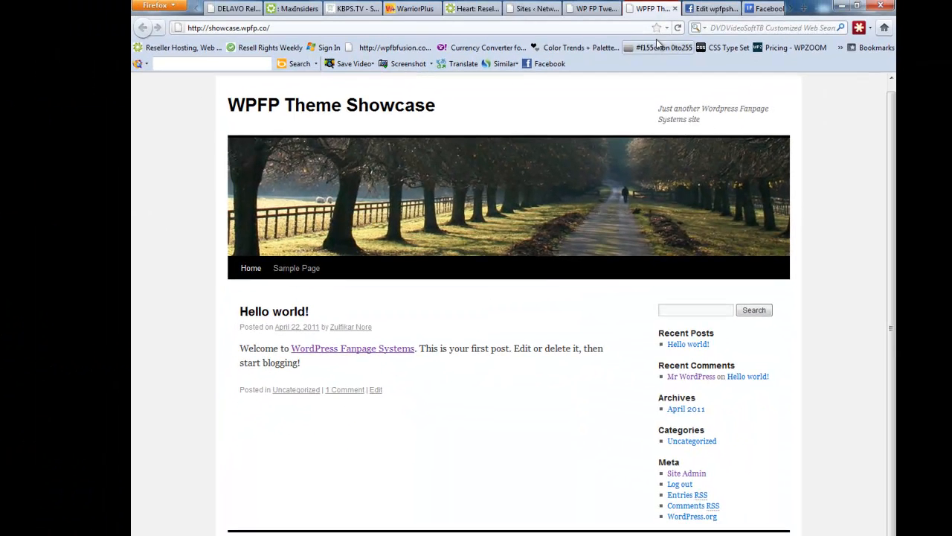
click(677, 28)
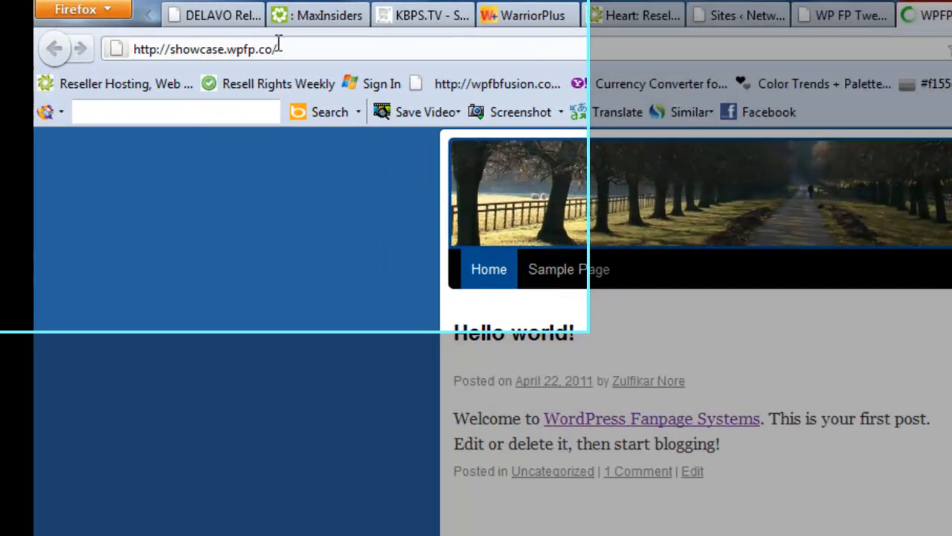
click(220, 40)
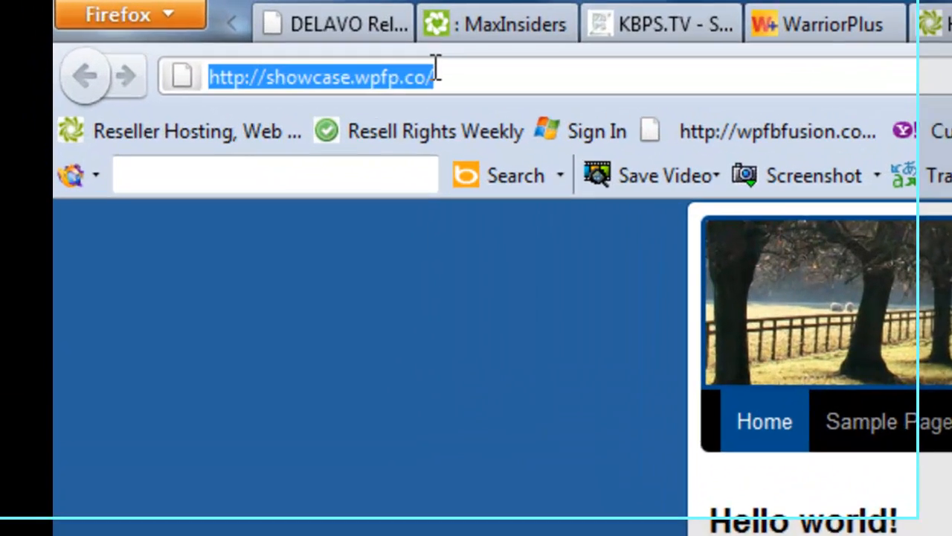
right_click(429, 72)
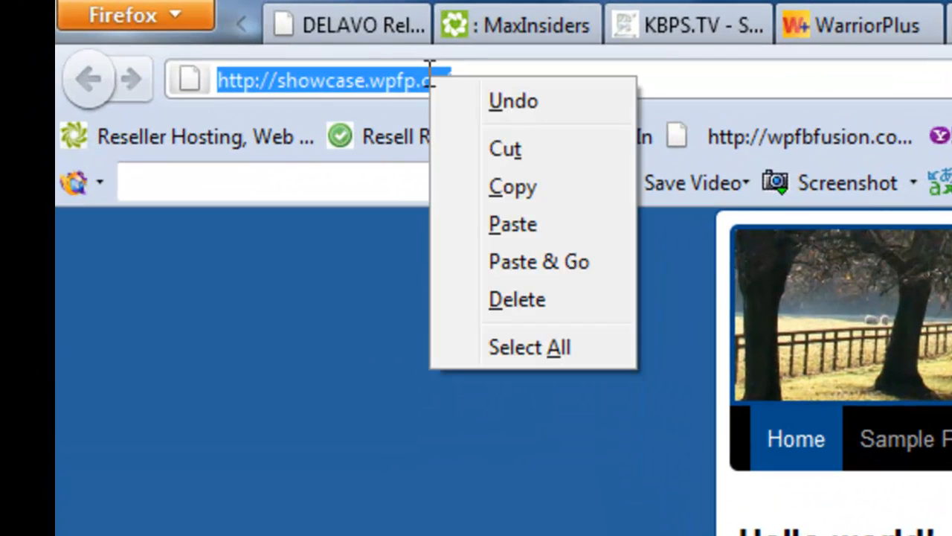
click(504, 189)
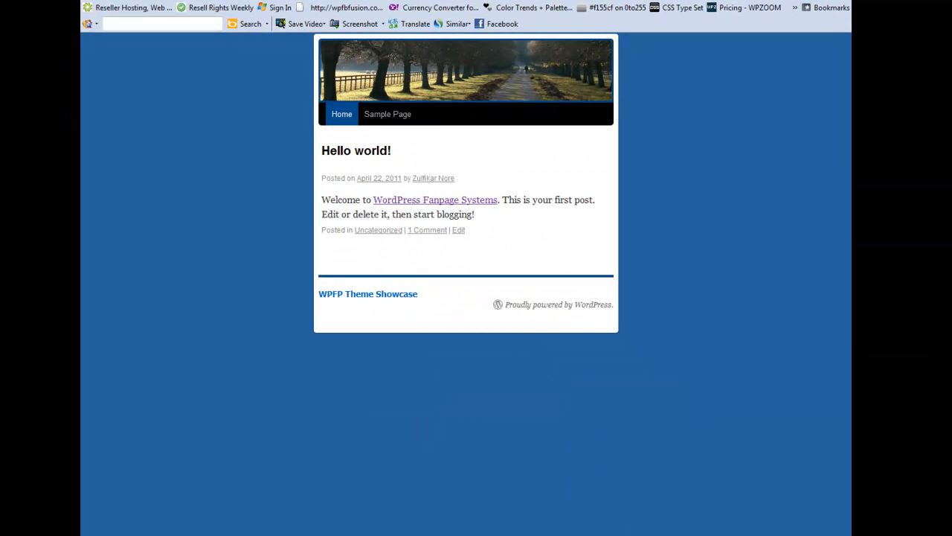
key(ctrl+Tab)
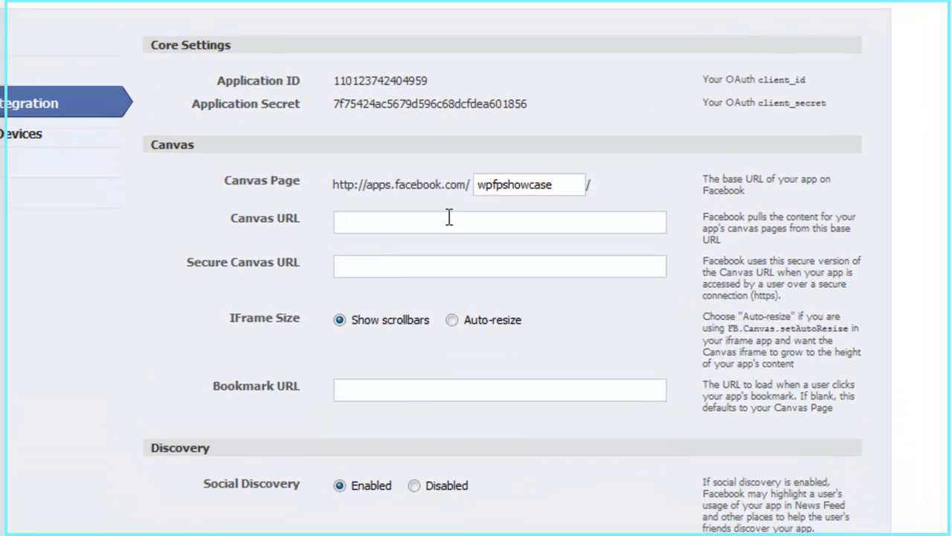
key(ctrl+v)
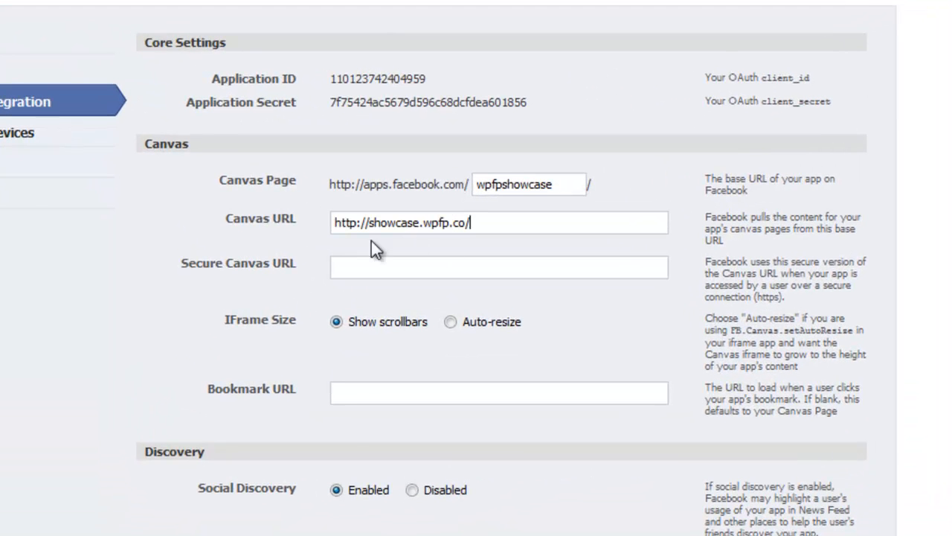
Set the canvas IFrame size to Auto-resize and disable Social Discovery.
click(451, 322)
scroll(465, 377, down, 3)
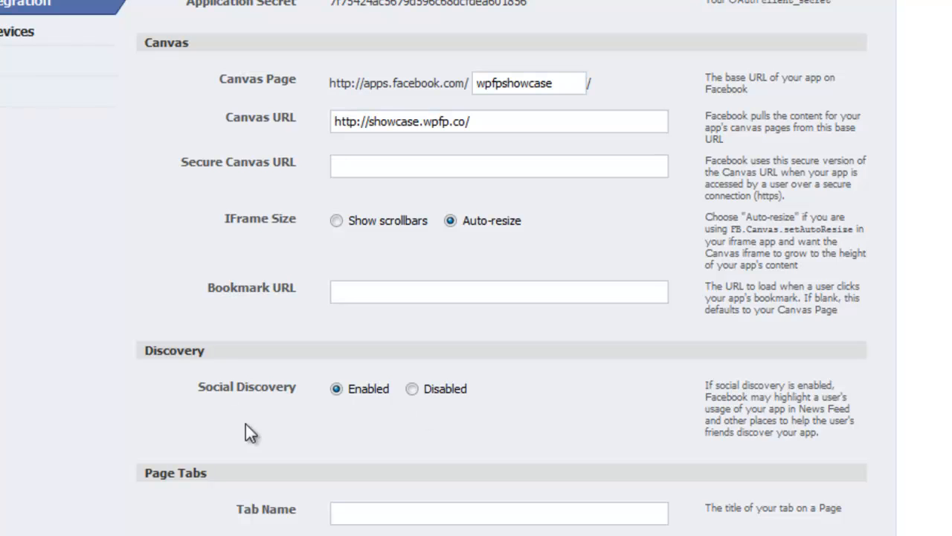
click(413, 390)
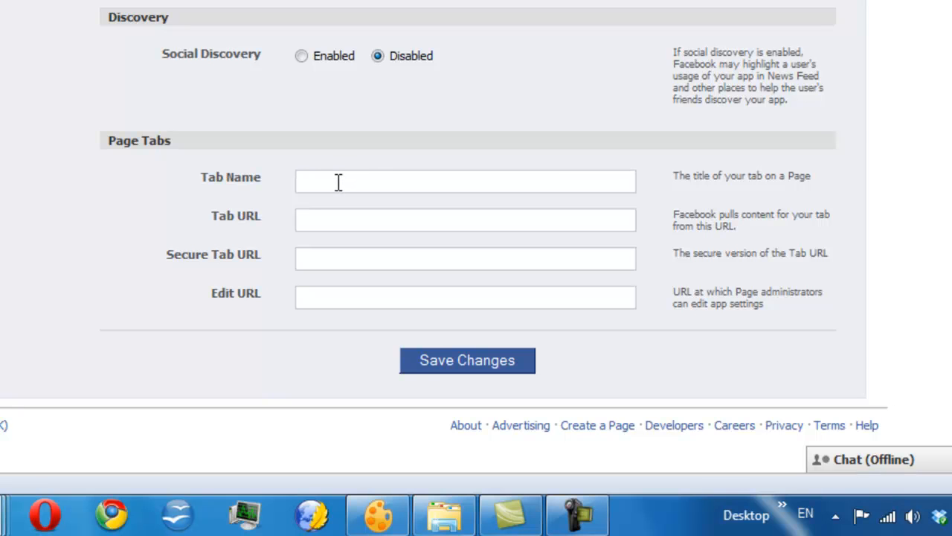
text(Showcase)
click(328, 221)
key(ctrl+v)
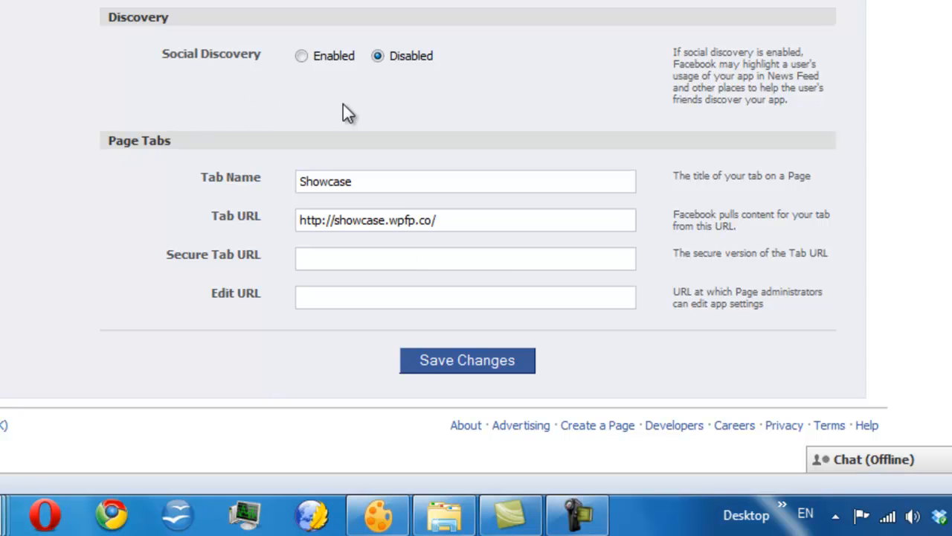
click(477, 360)
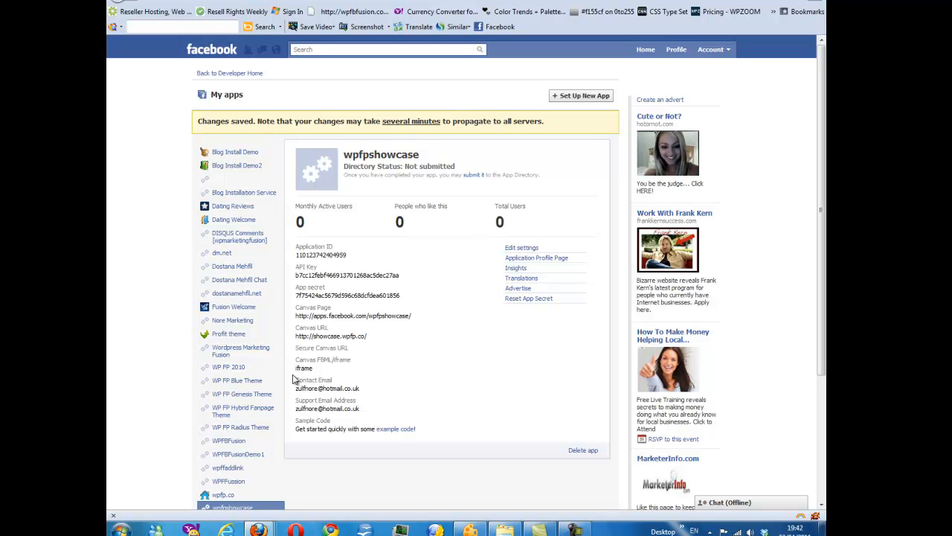
Look over the saved app details and find wpfpshowcase in the list of apps.
scroll(294, 374, down, 2)
scroll(293, 372, down, 2)
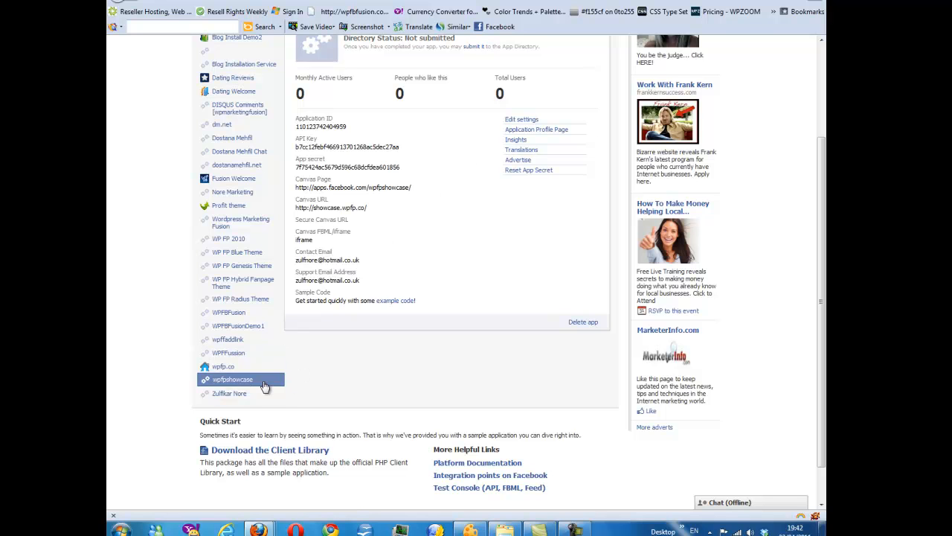
scroll(413, 264, up, 3)
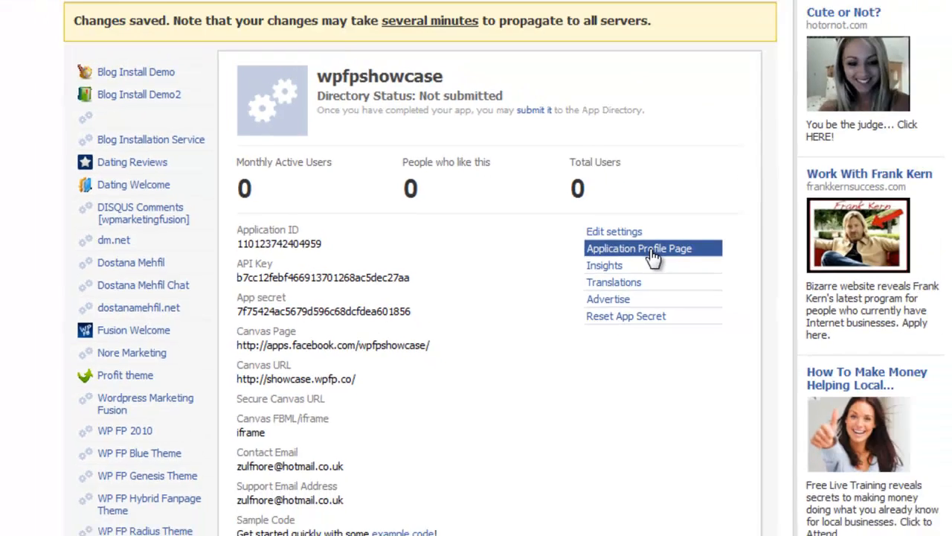
From the wpfpshowcase application profile page, add the app to the Wordpress FanPage Themes page and close the page selection.
click(738, 242)
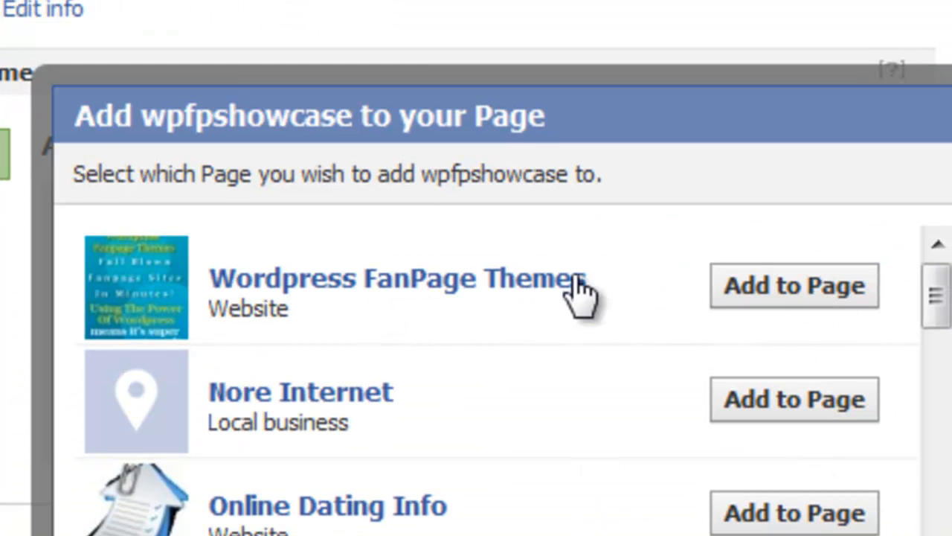
click(789, 291)
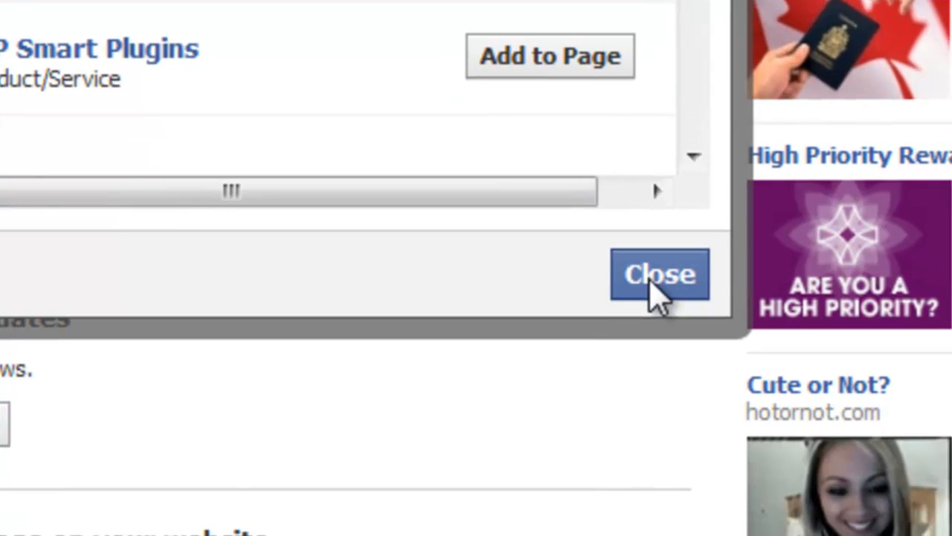
click(679, 354)
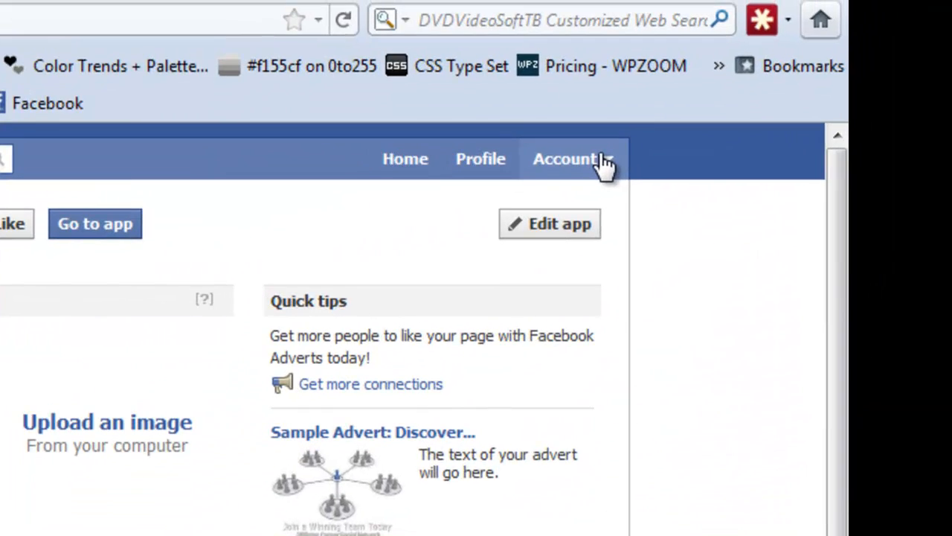
Switch to using Facebook as the Wordpress FanPage Themes page.
click(605, 165)
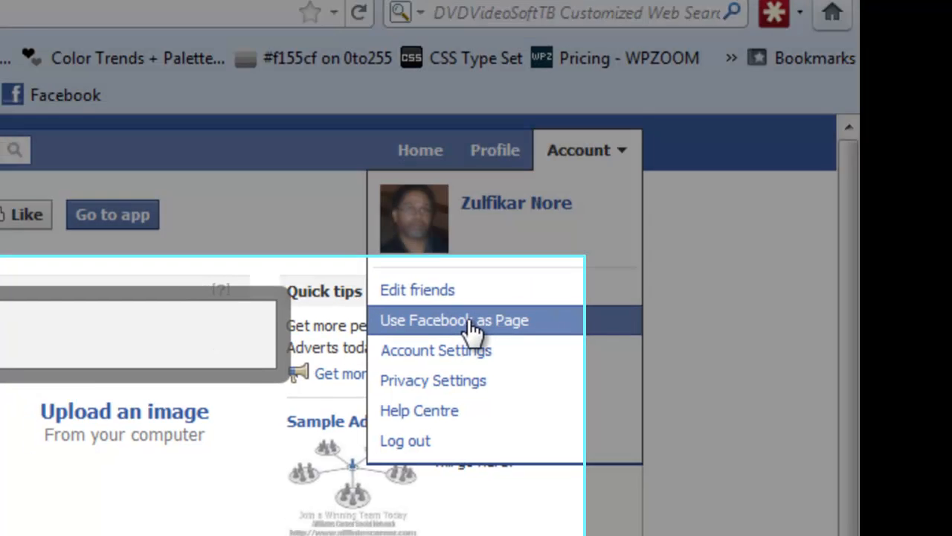
click(472, 328)
scroll(417, 283, down, 1)
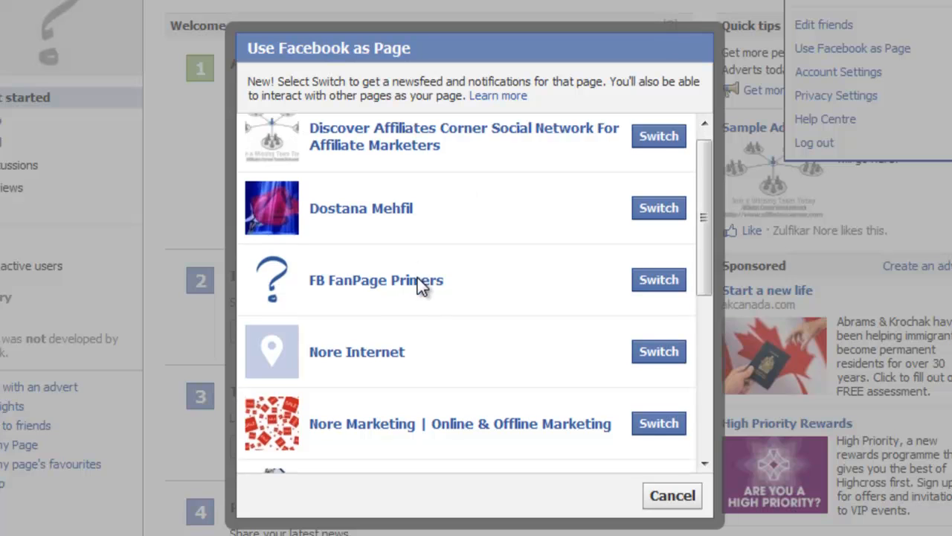
scroll(486, 332, down, 4)
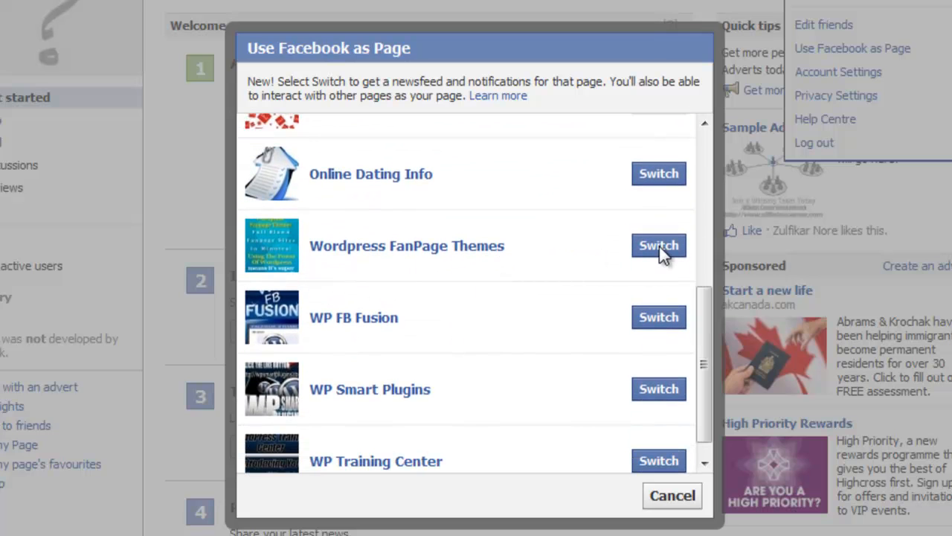
click(659, 246)
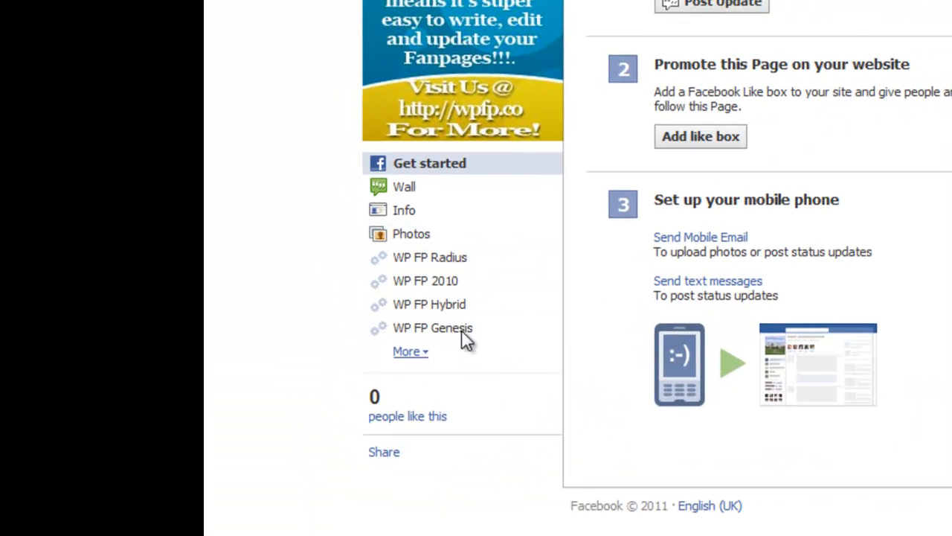
Open the fan page's Showcase tab and examine the embedded WordPress Sample Page from its header down to the footer.
click(419, 354)
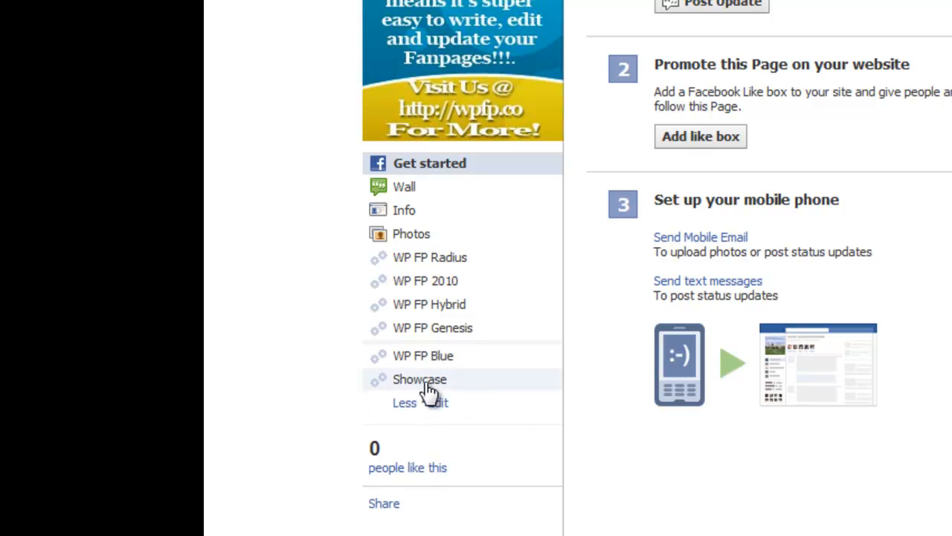
click(429, 386)
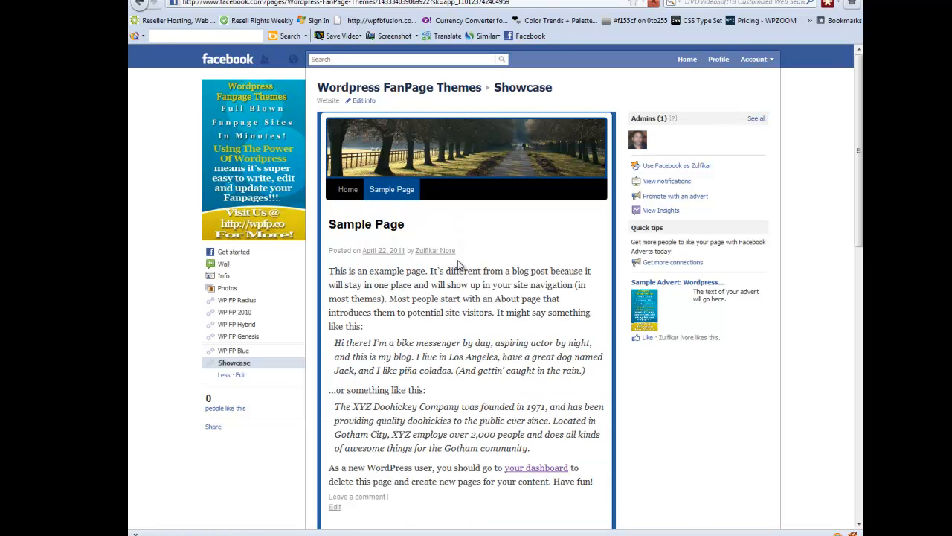
scroll(563, 328, down, 5)
scroll(562, 328, down, 10)
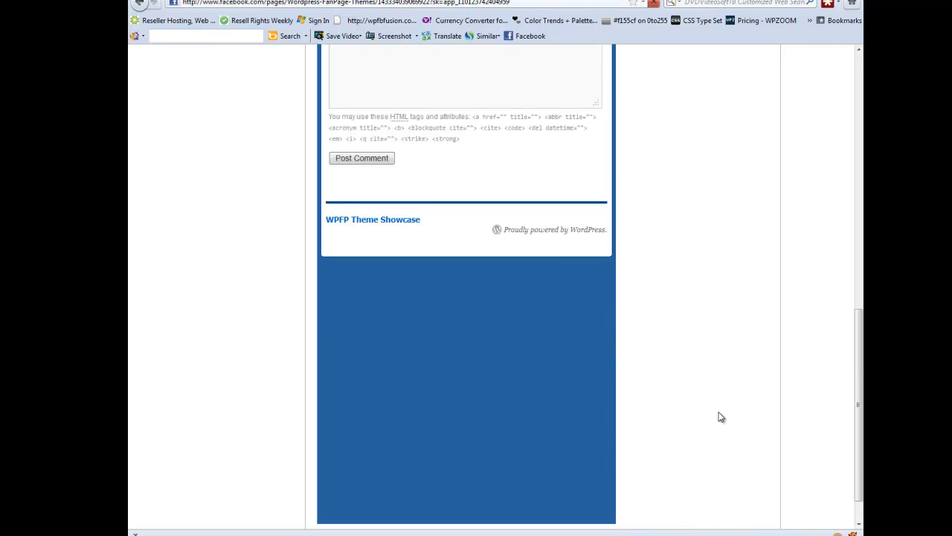
scroll(657, 387, down, 2)
scroll(656, 388, down, 1)
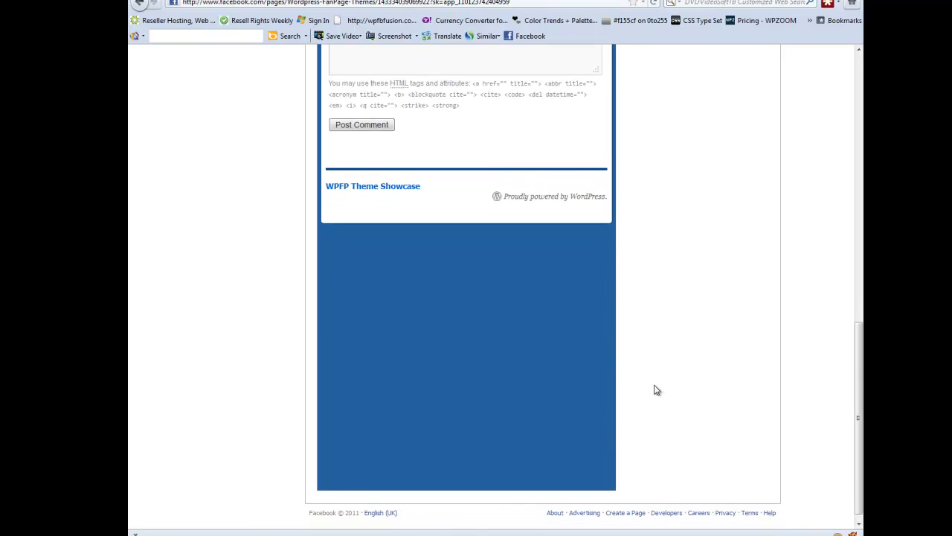
scroll(647, 327, up, 12)
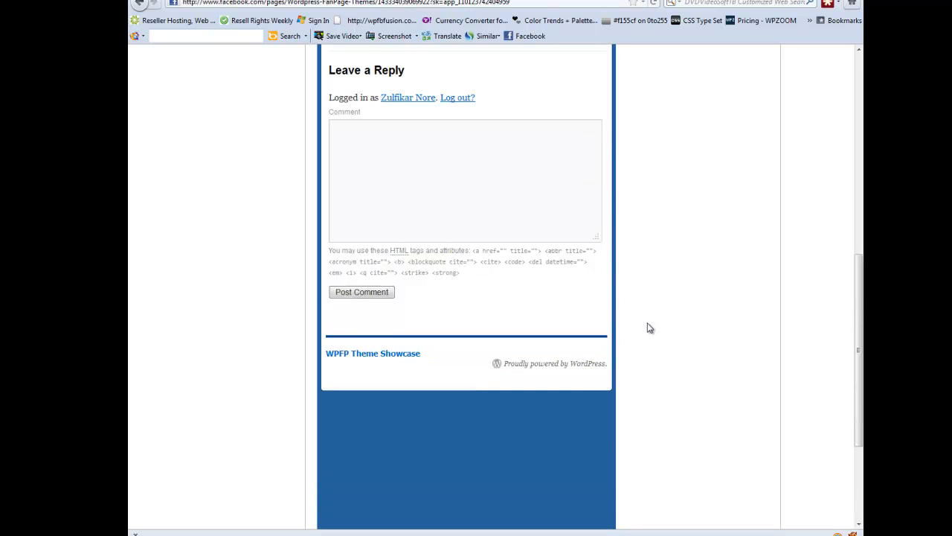
scroll(551, 80, up, 5)
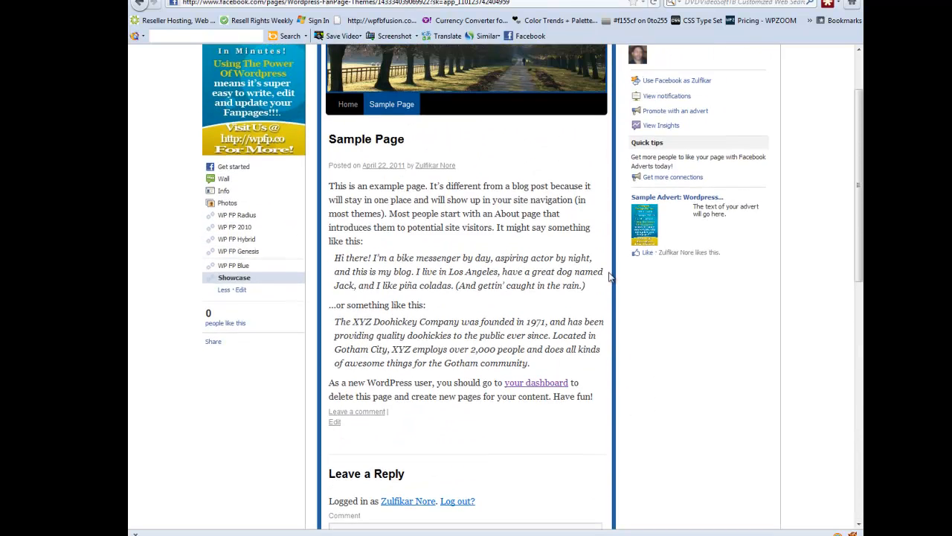